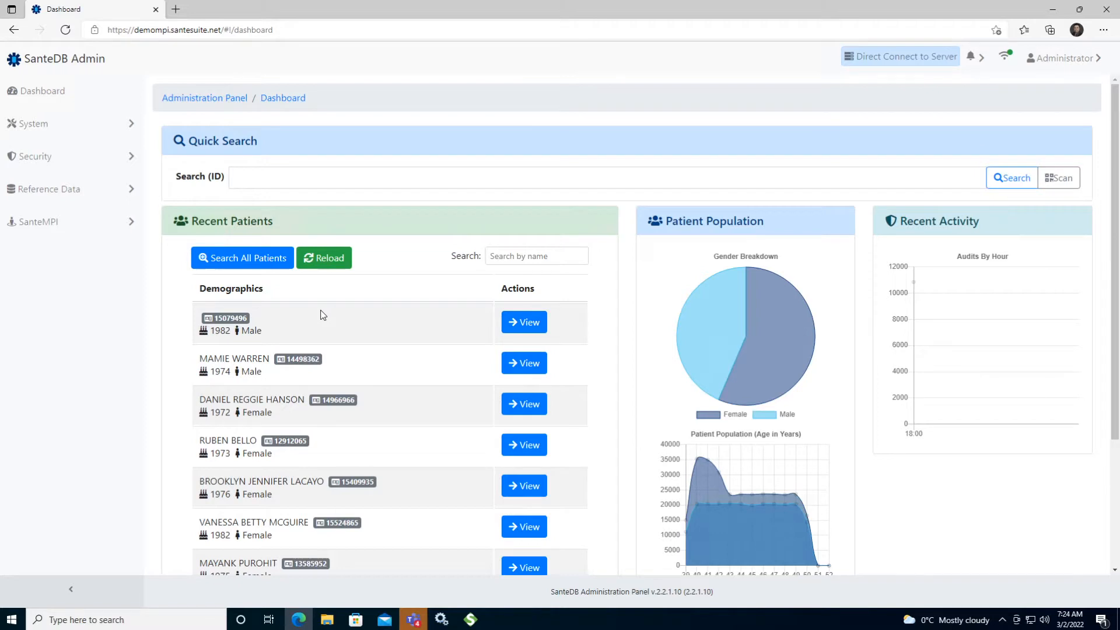
Open the Pub/Sub Manager's list of subscriptions
click(132, 129)
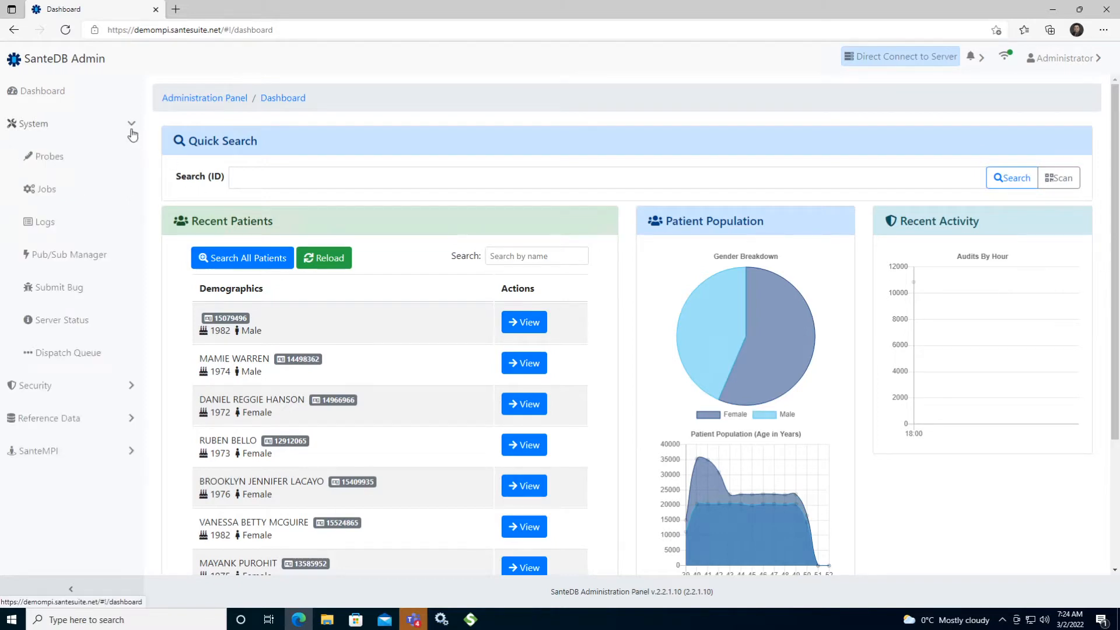
click(91, 255)
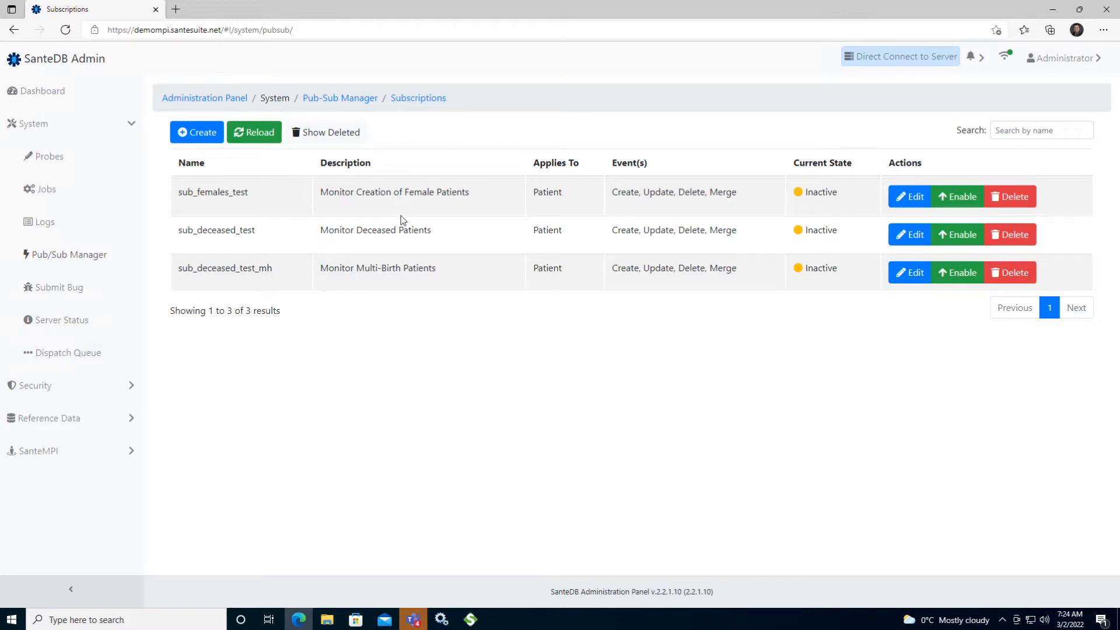
Enable the sub_females_test subscription, confirm the activation and disable it again
click(955, 196)
click(615, 114)
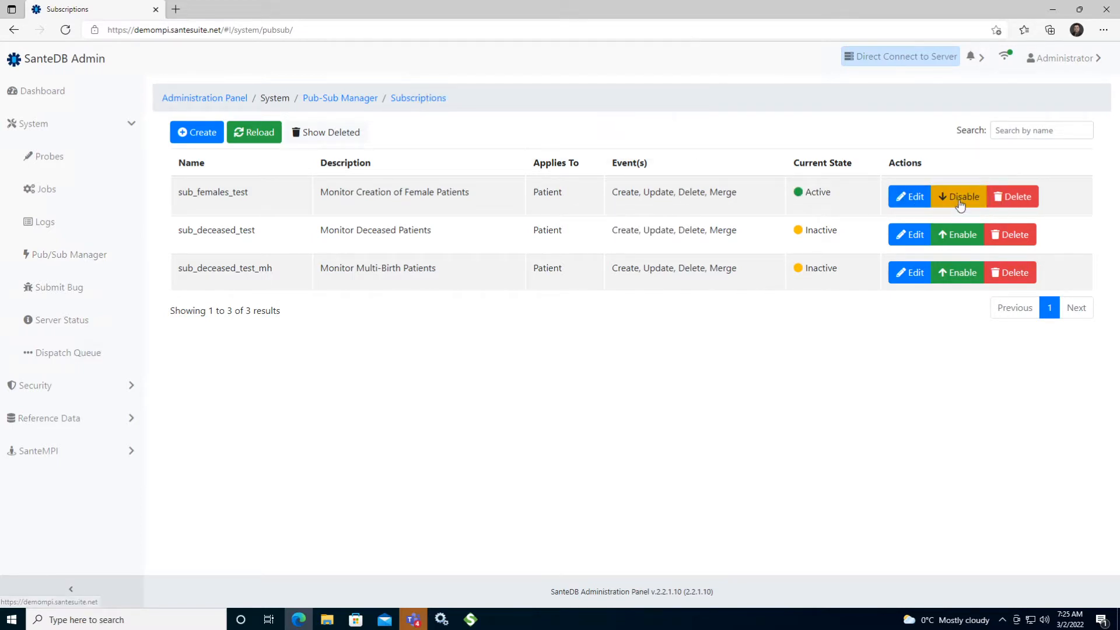
click(959, 198)
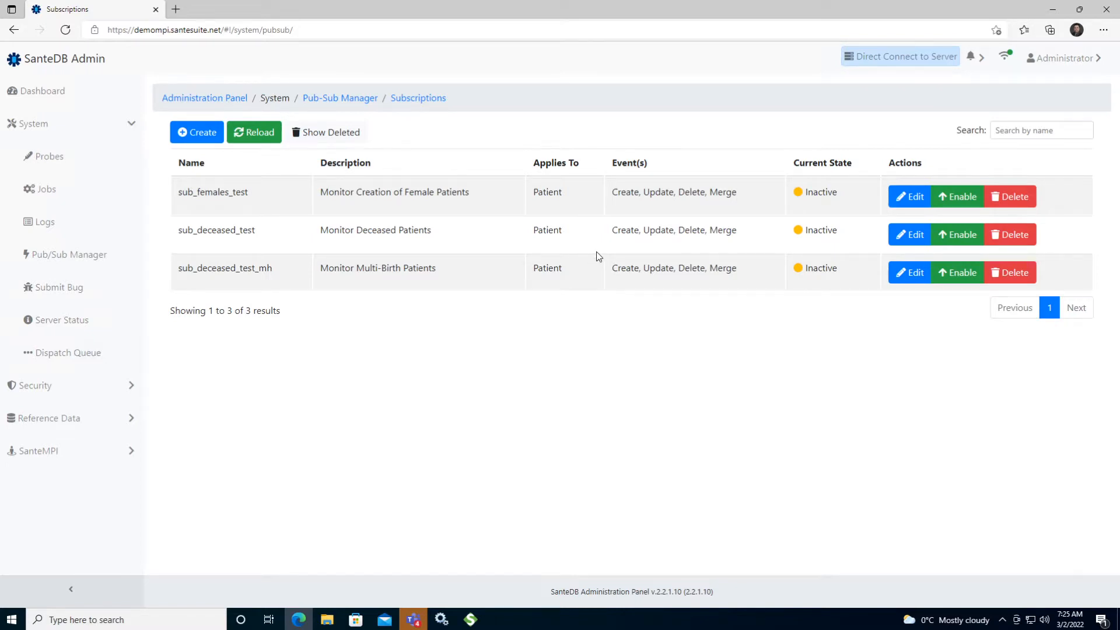
Delete the sub_females_test subscription and try to restore it from the deleted subscriptions
click(1011, 196)
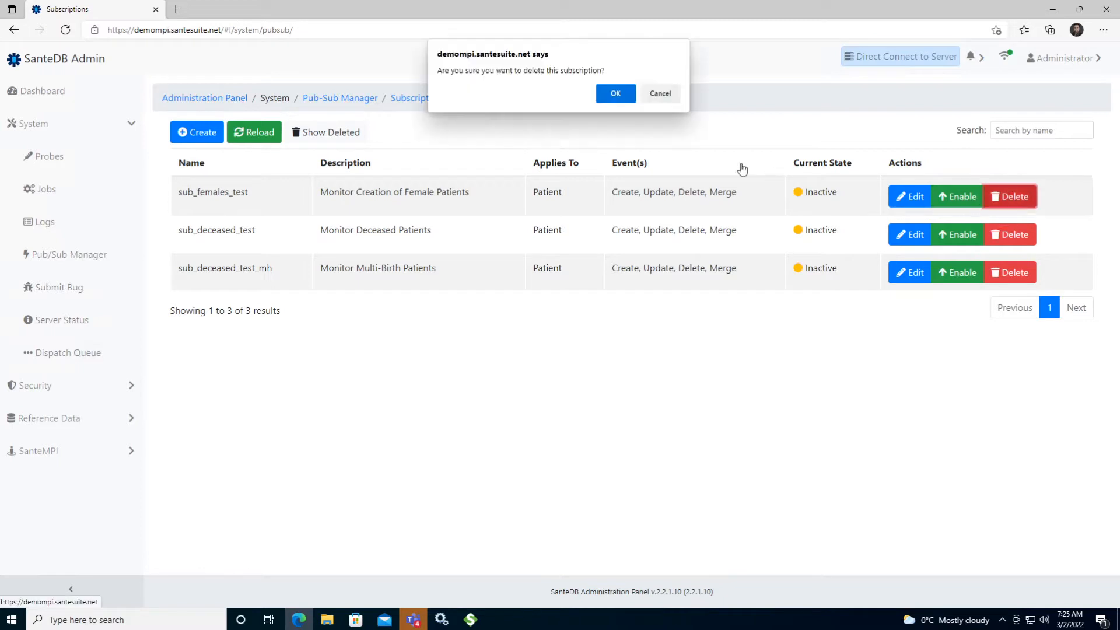
click(615, 93)
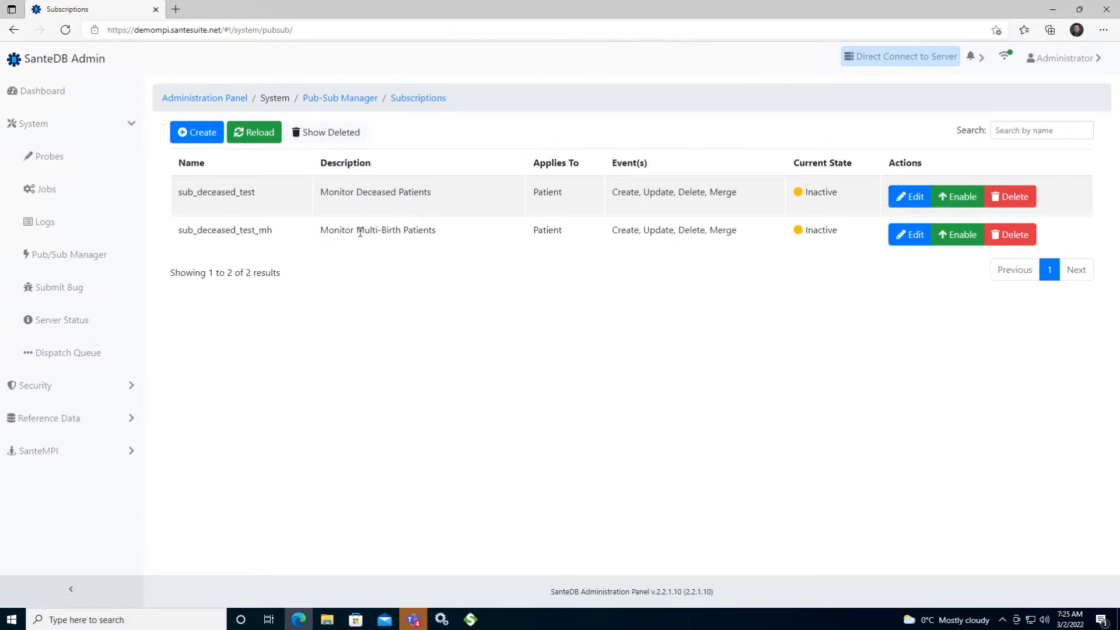
click(330, 137)
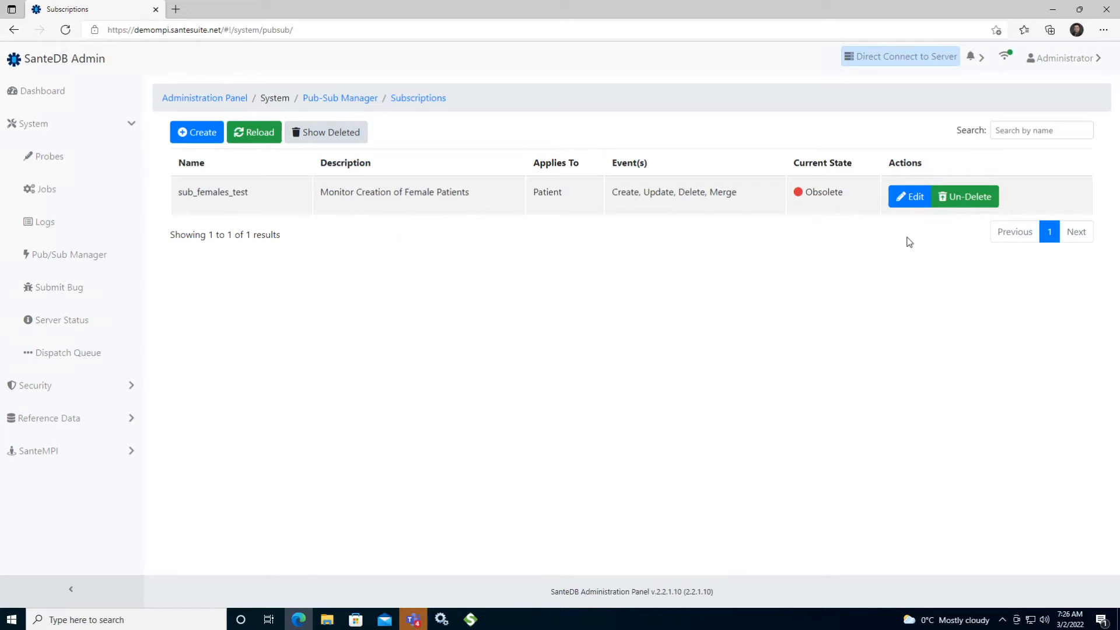
click(964, 204)
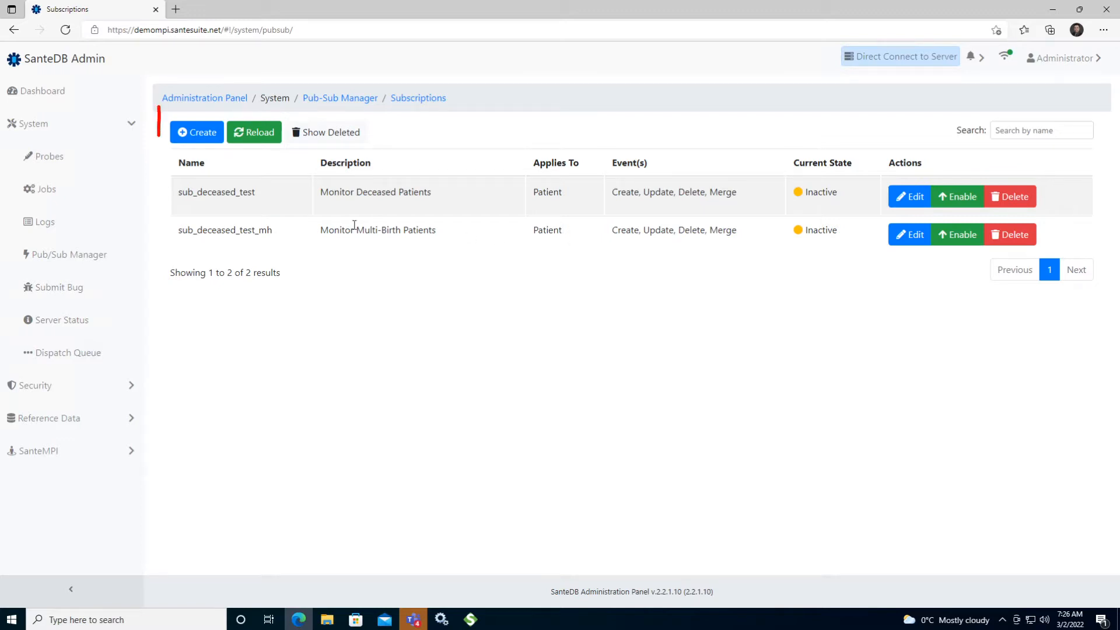
Start a new subscription named "demo" with the description "This is a demo"
click(188, 140)
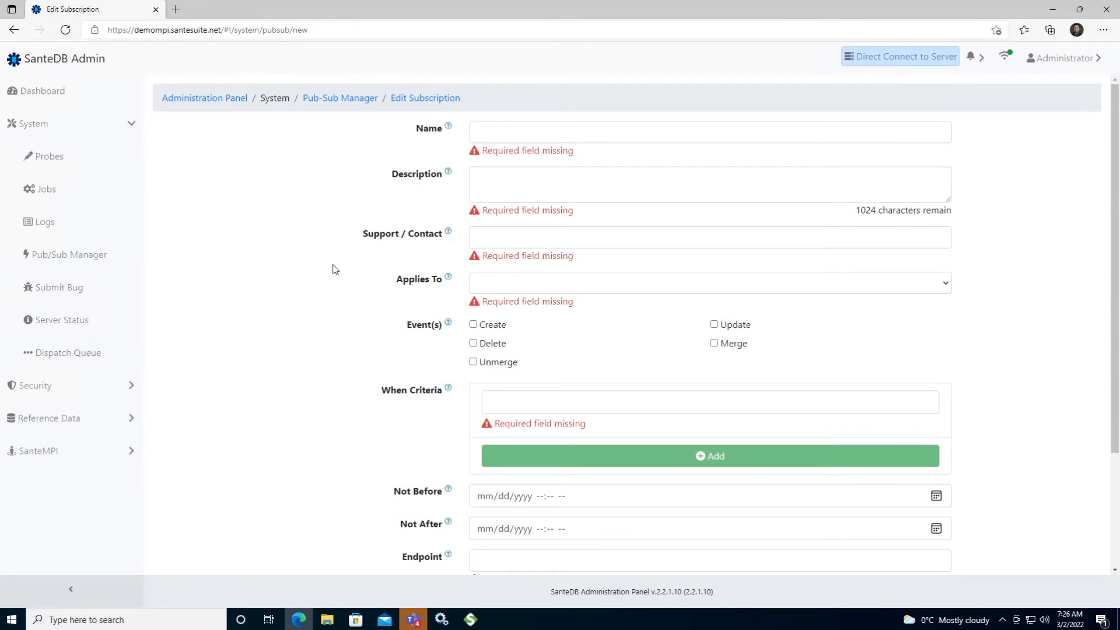
click(547, 138)
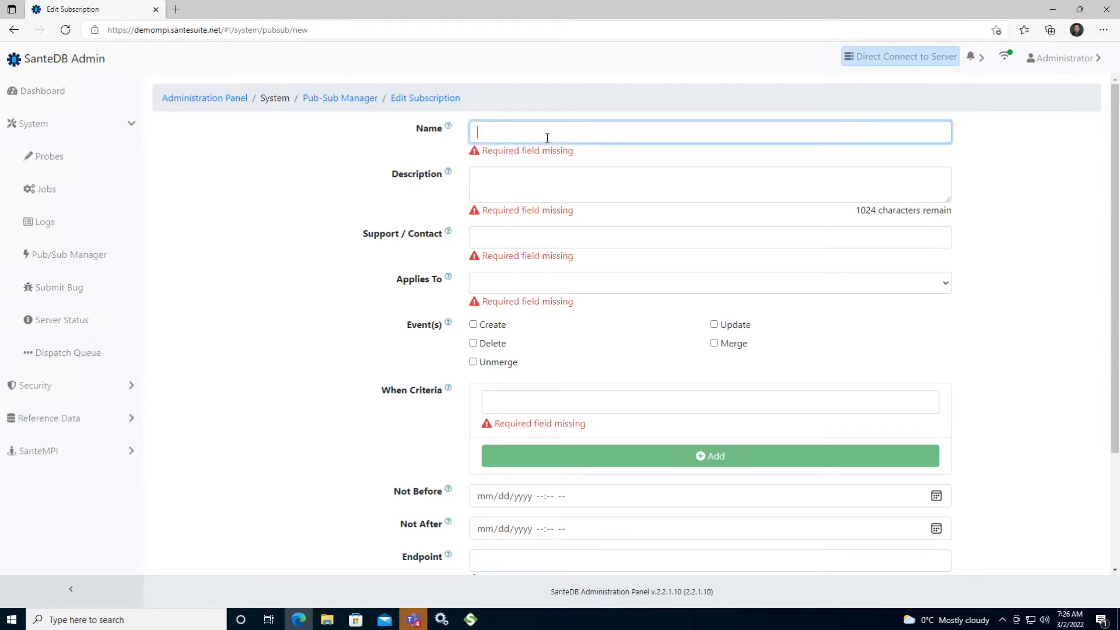
text(demo)
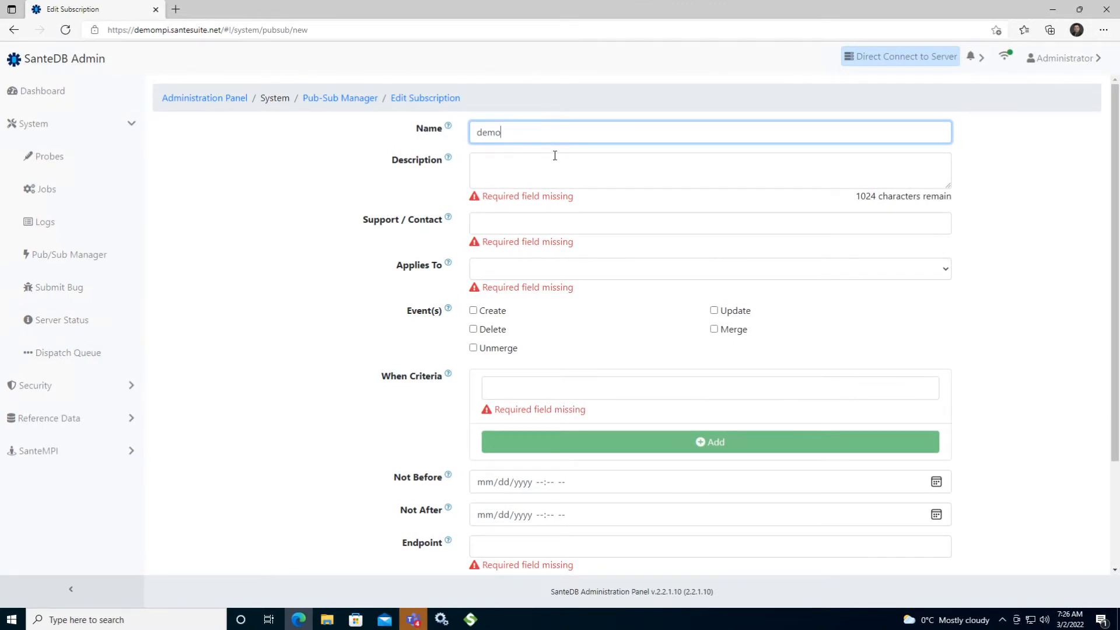
click(565, 174)
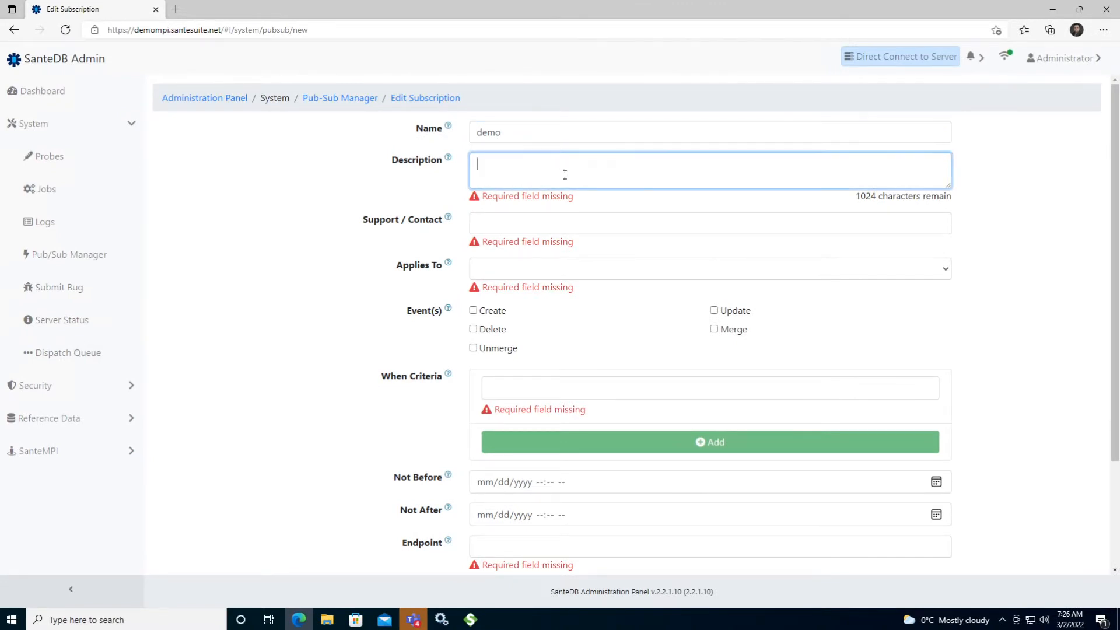
text(This is a demo)
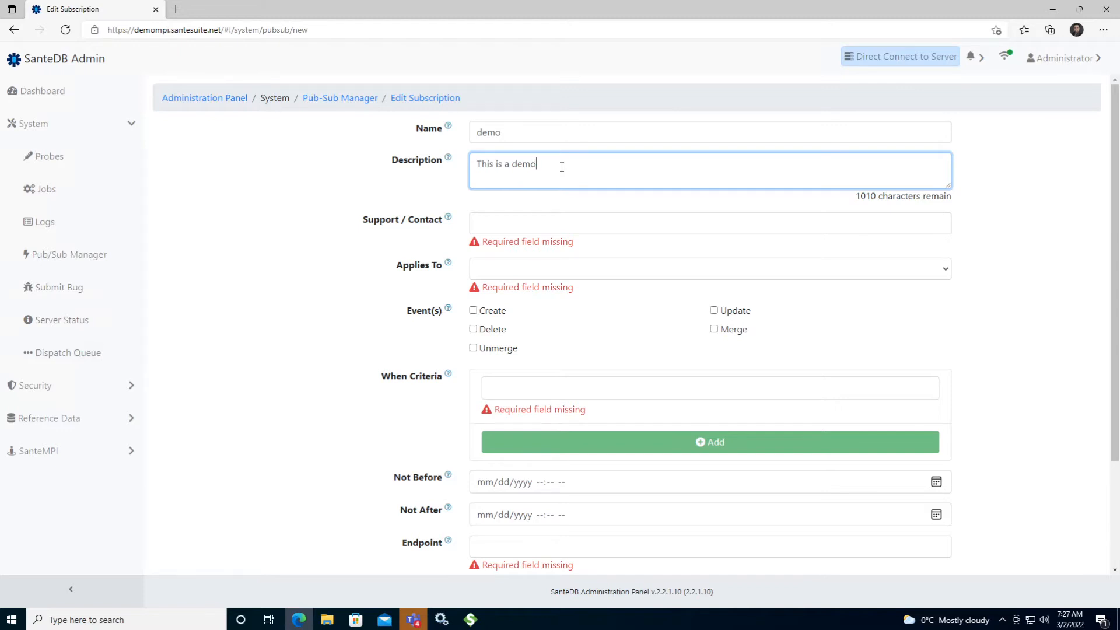
Fill in the support contact's name and e-mail address, and make the subscription apply to Patient
click(532, 224)
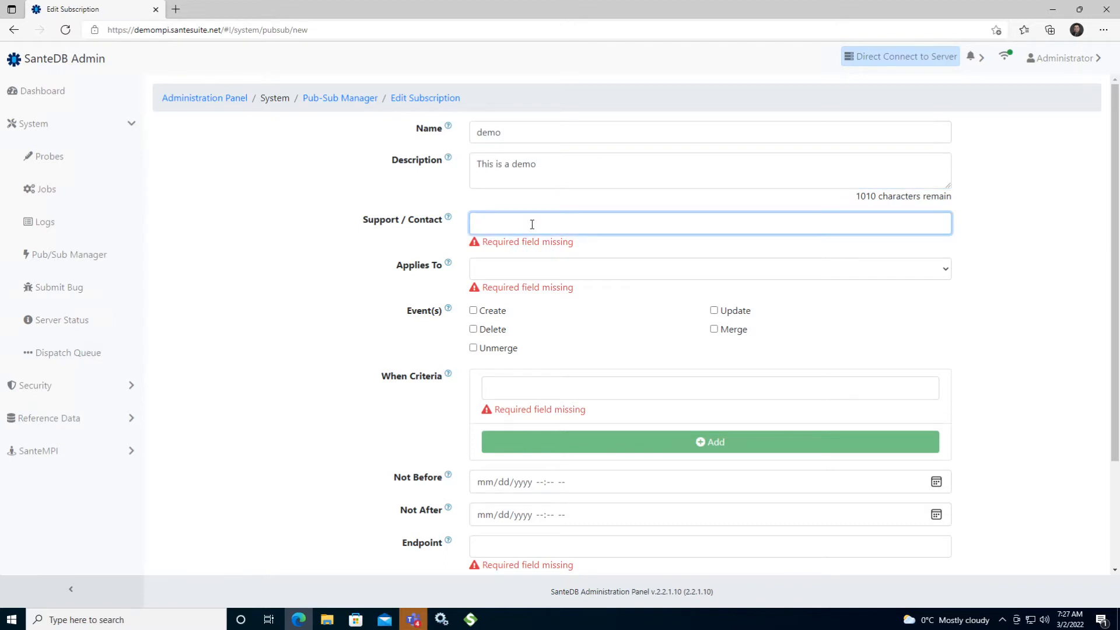
text(Bob ()
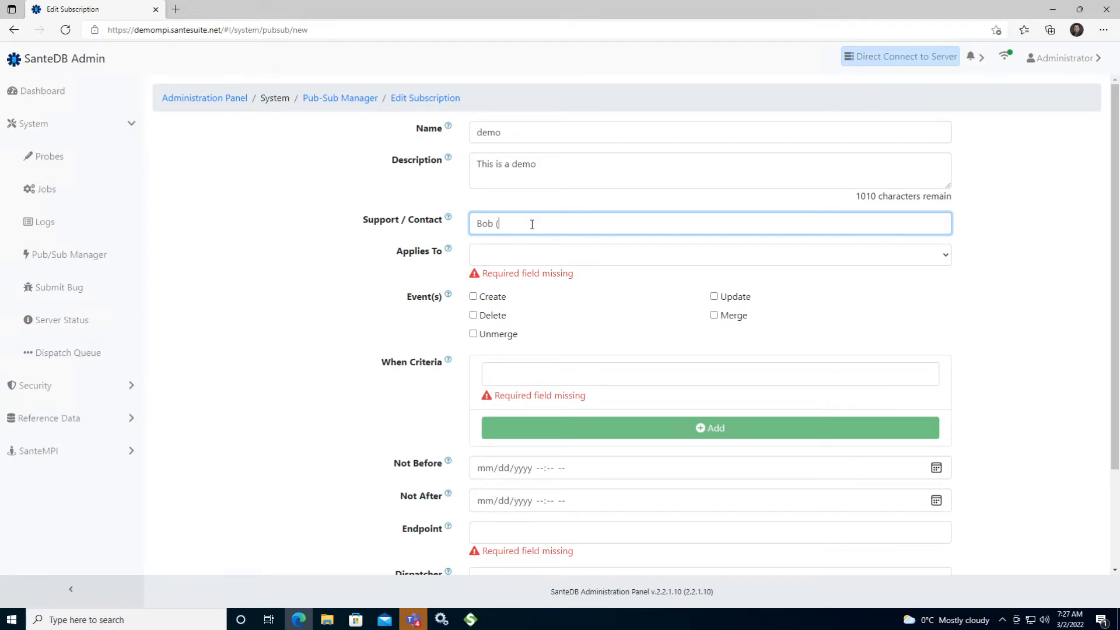
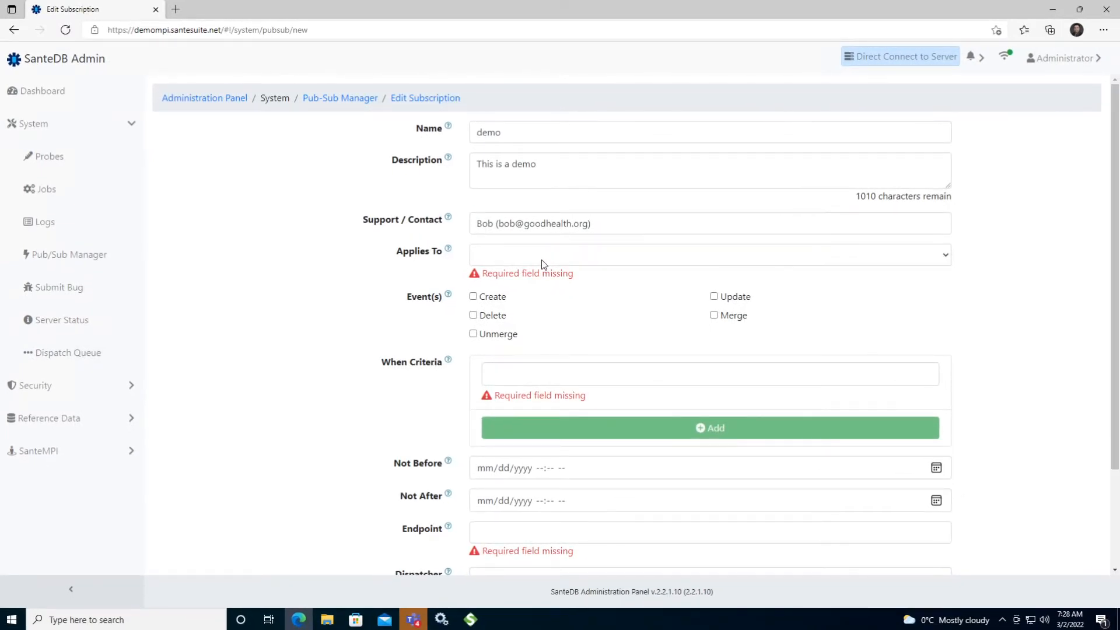
click(541, 264)
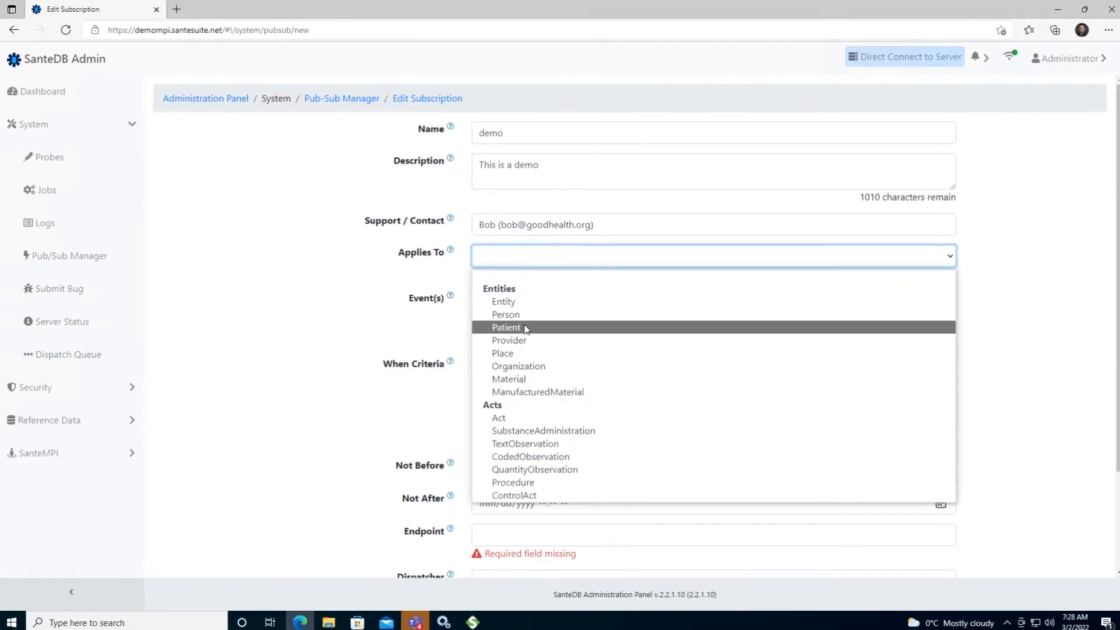
click(503, 325)
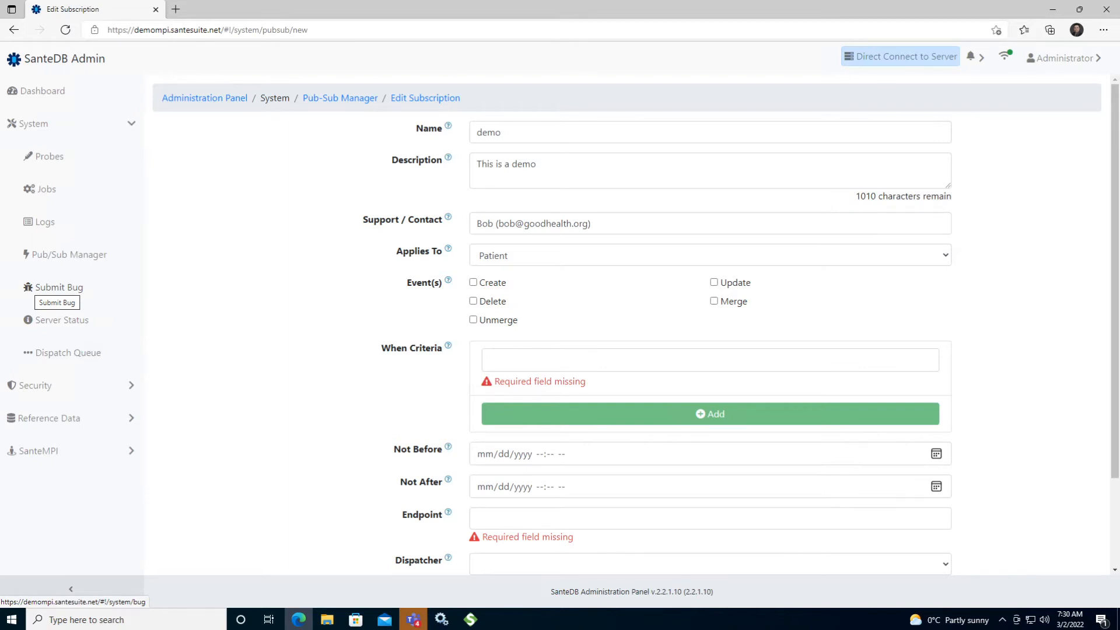
Include the Create, Update, Delete, Merge and Unmerge events and set the When criterion to statusConcept.mnemonic=ACTIVE
click(491, 285)
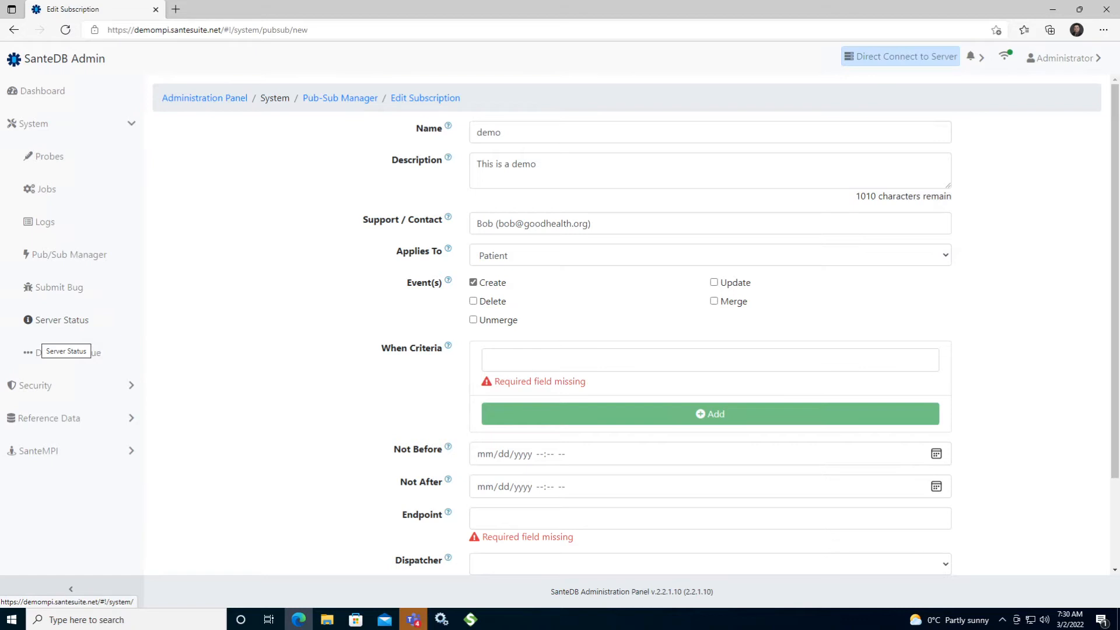
click(713, 282)
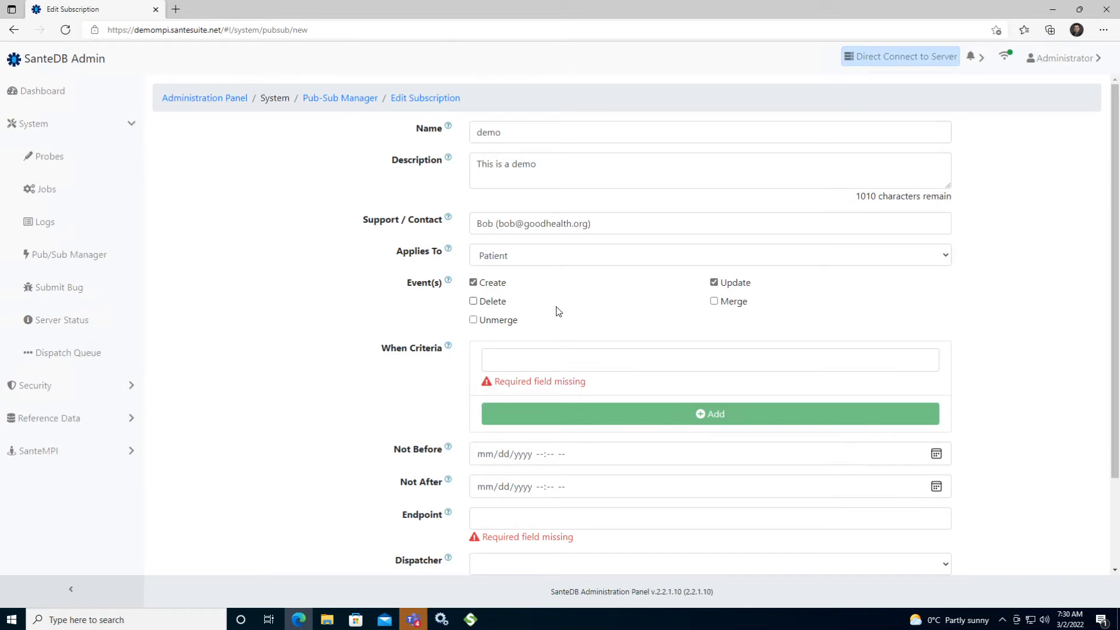
click(504, 301)
click(729, 304)
click(473, 320)
click(506, 360)
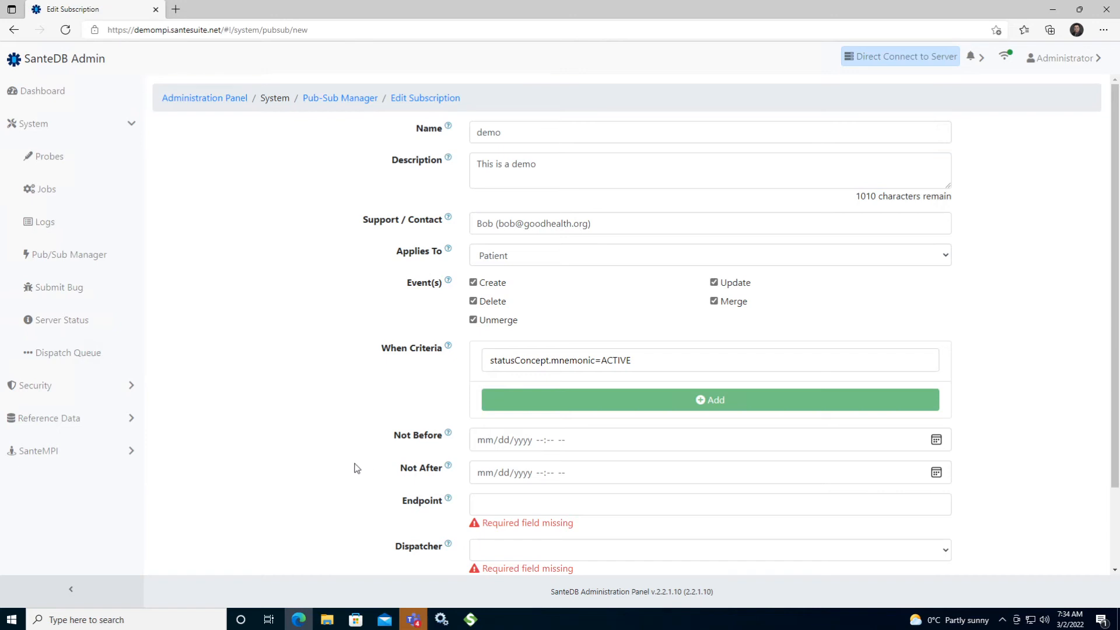
scroll(364, 467, down, 2)
click(527, 402)
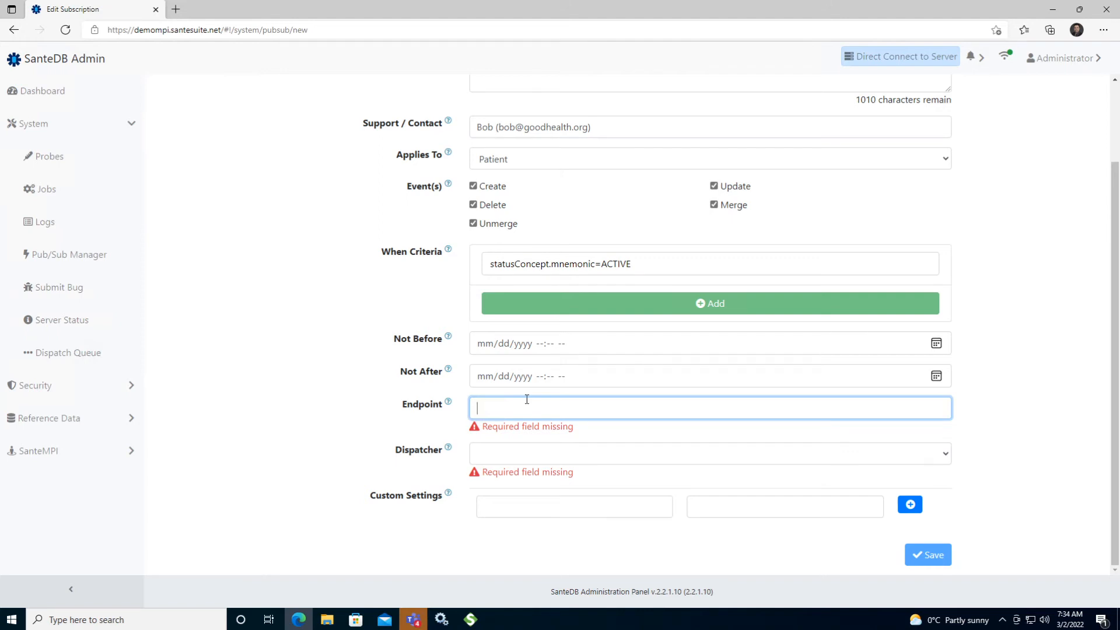
text(http://)
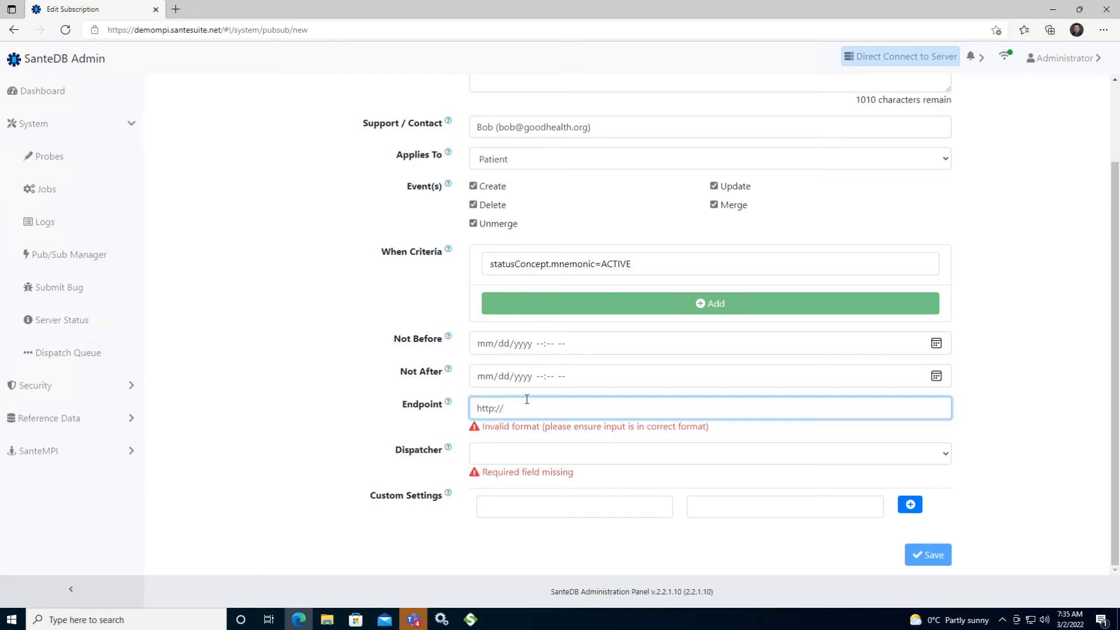
text(foo.com/bar)
key(Tab)
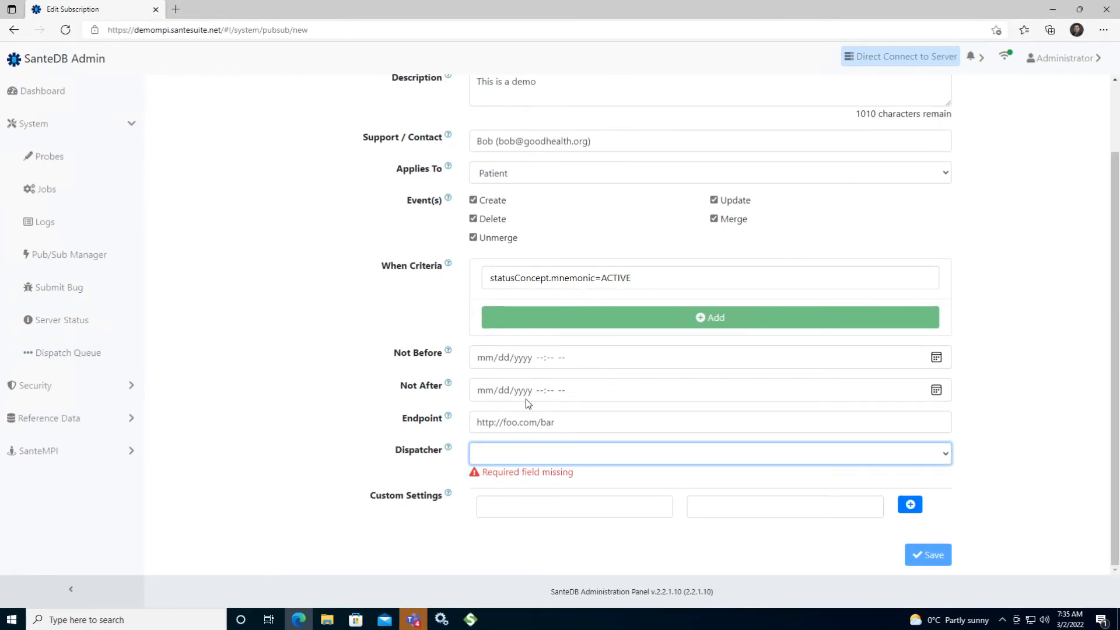
click(554, 459)
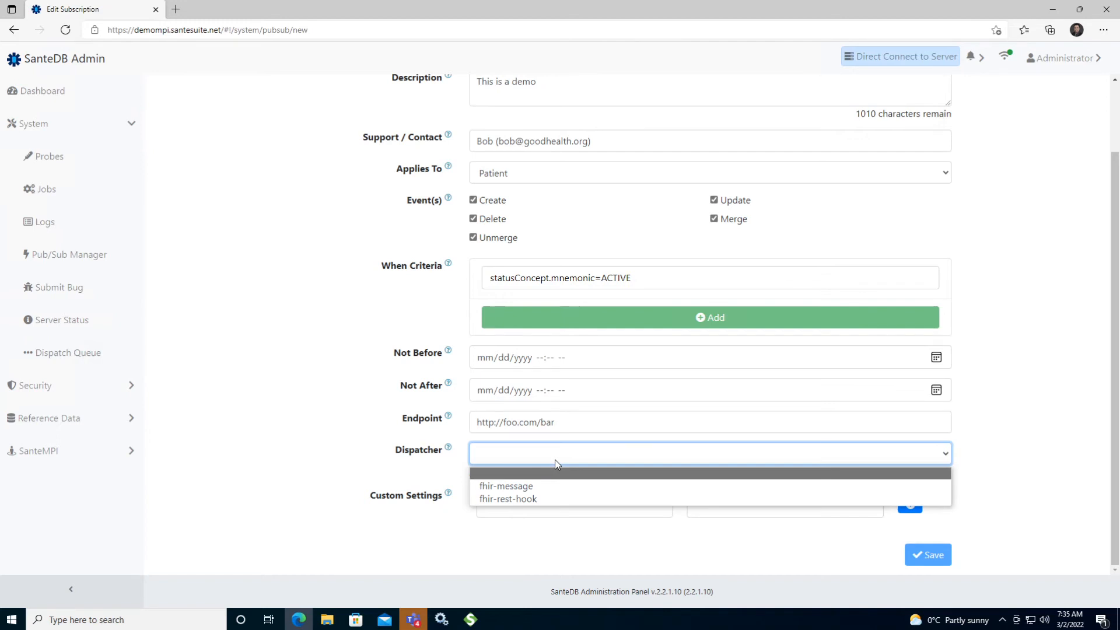
click(543, 487)
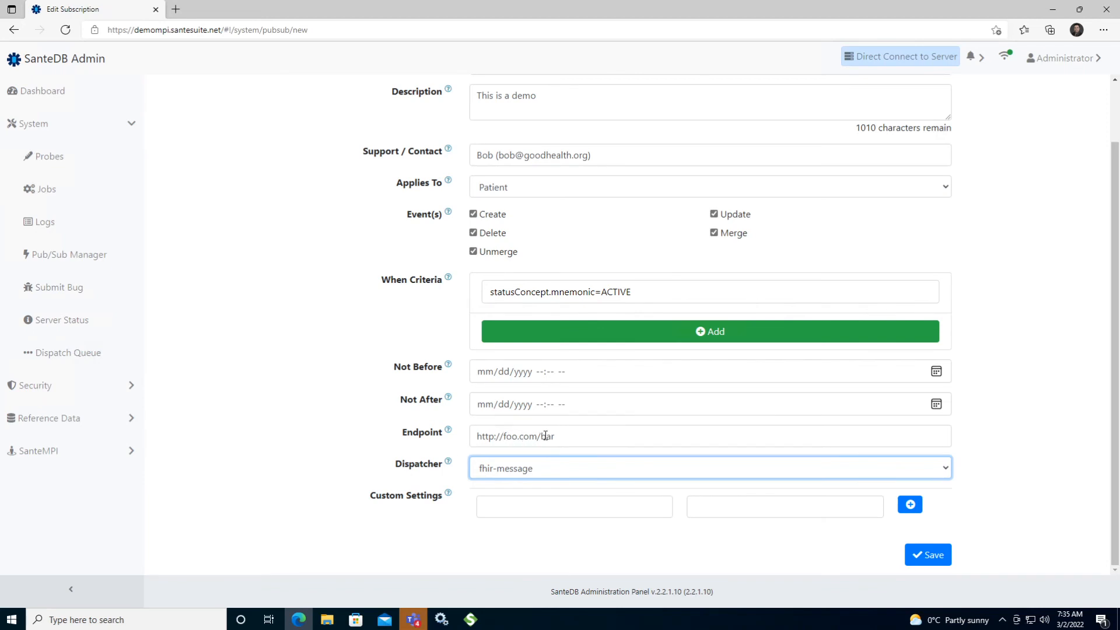
Add the custom setting Content-Type with the value application/fhir+json and save the subscription
click(506, 507)
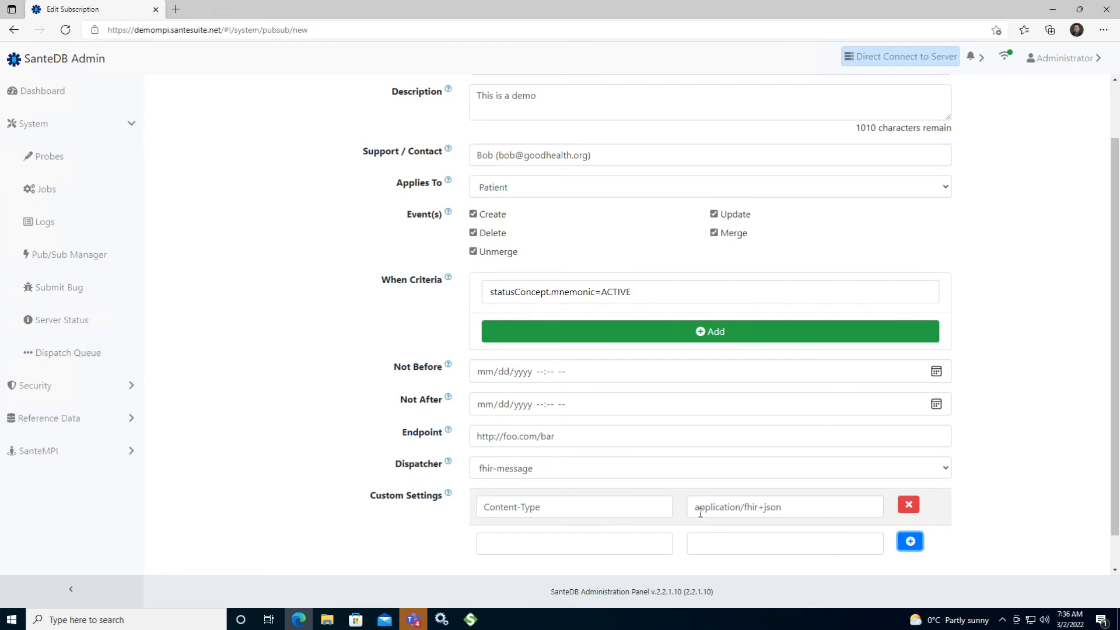
drag(700, 511, 785, 512)
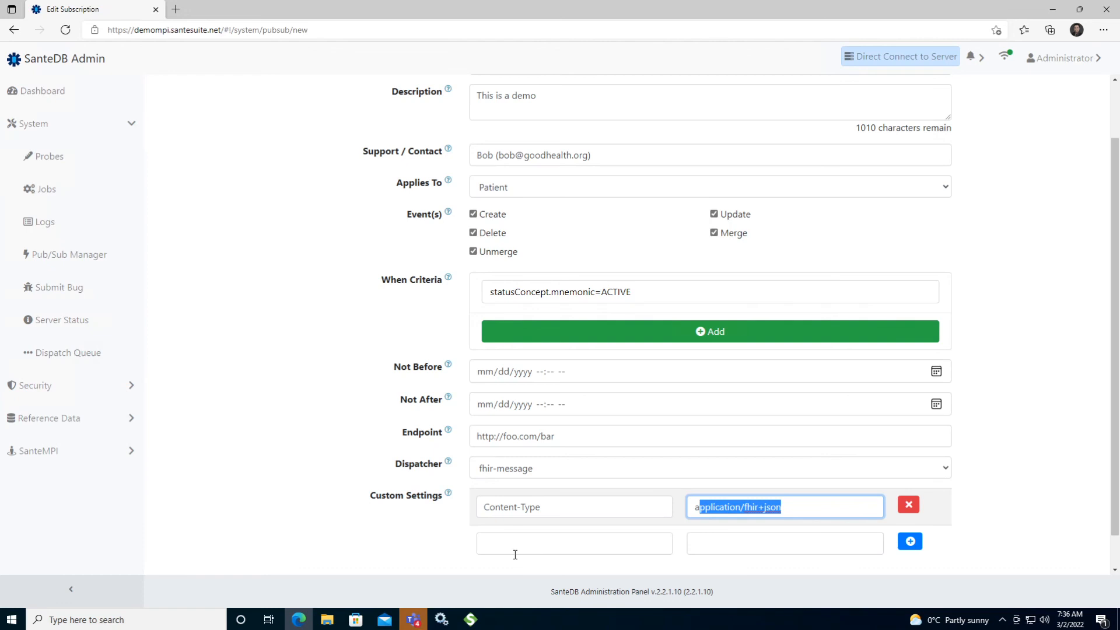
scroll(515, 554, down, 1)
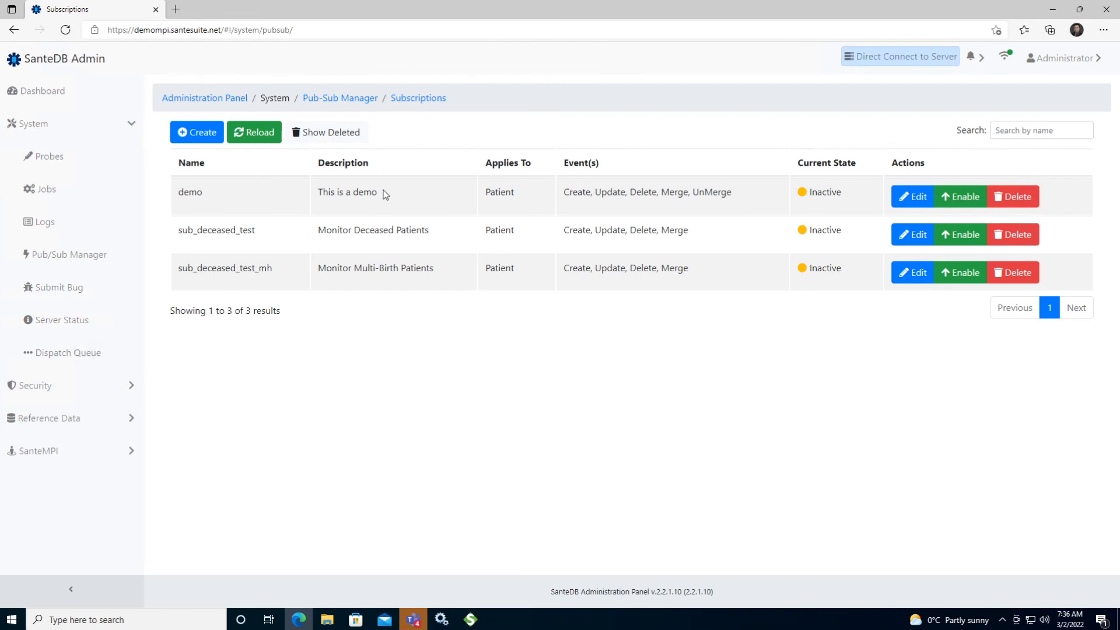
Enable the demo subscription and confirm its activation
click(960, 196)
click(616, 114)
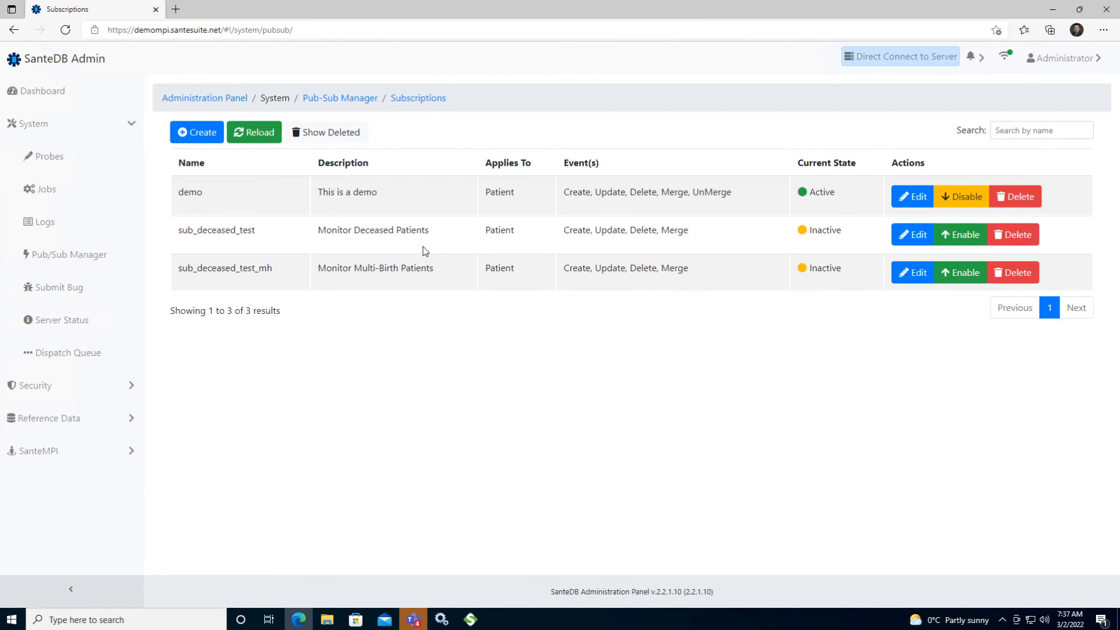